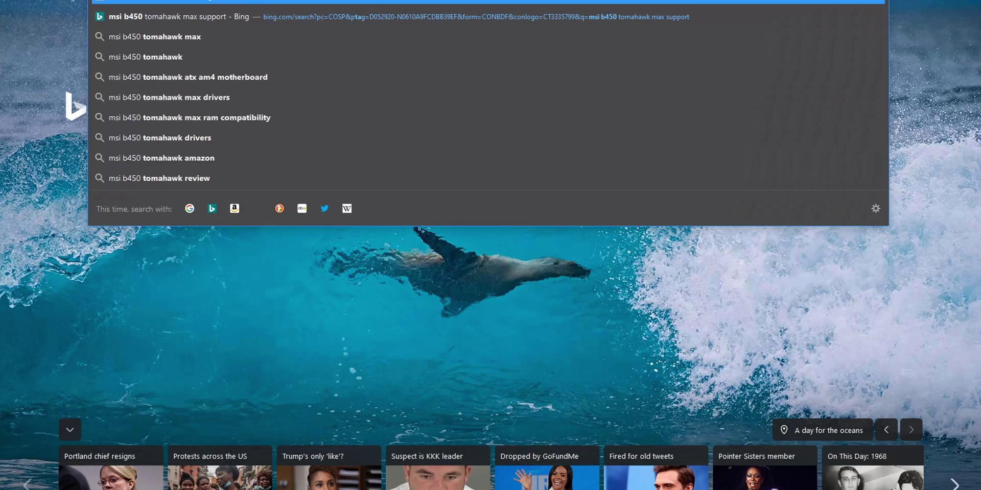
- Search the web for "msi b450 tomahawk max support" and open MSI's support page for the board
text(hawk max)
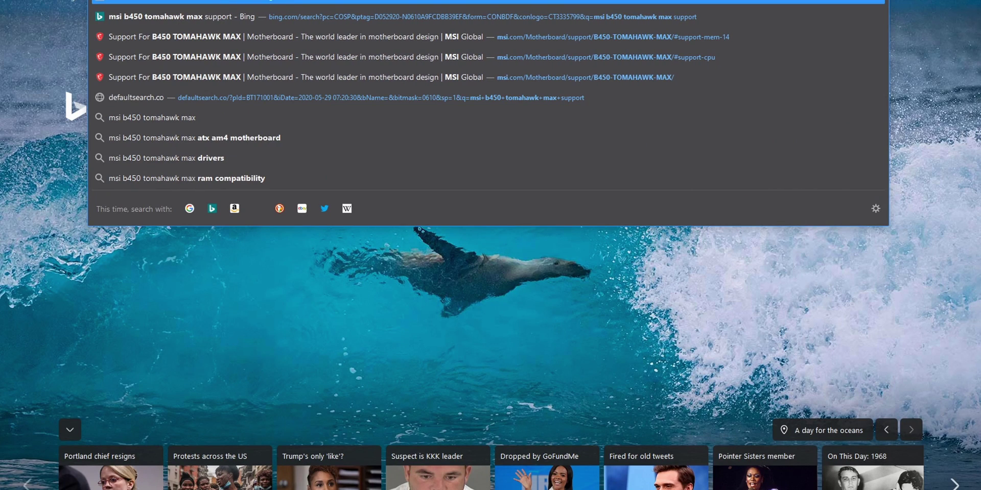
text( support)
key(Return)
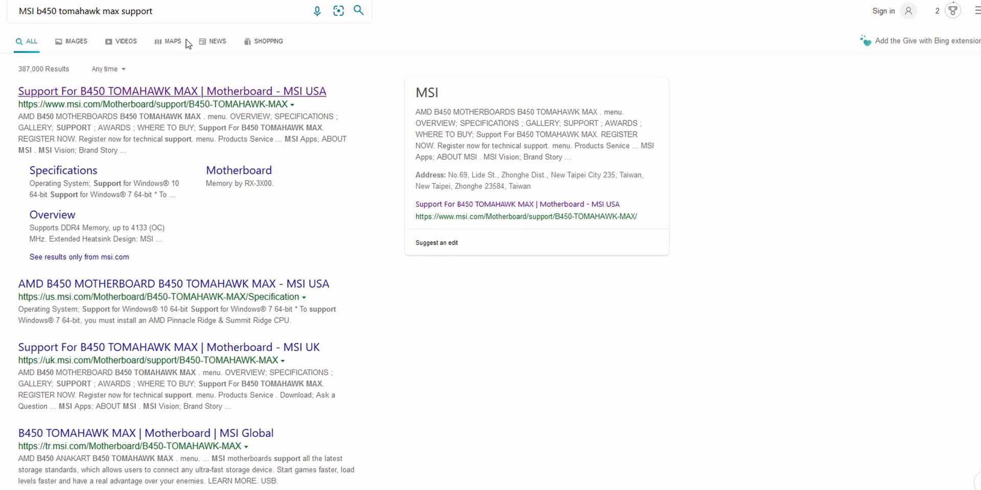
click(181, 92)
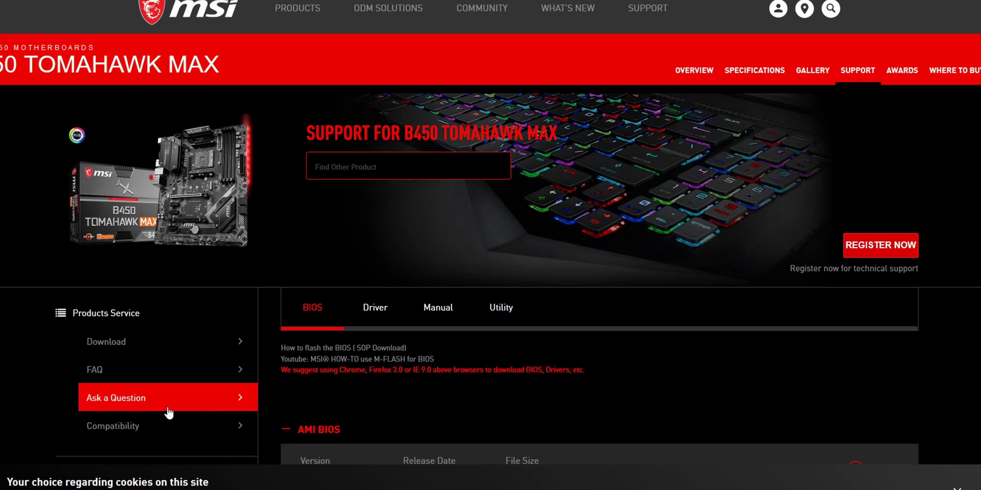
- Open the motherboard's Compatibility section and view the Memory by RX-2X00 list of supported RAM models
click(144, 437)
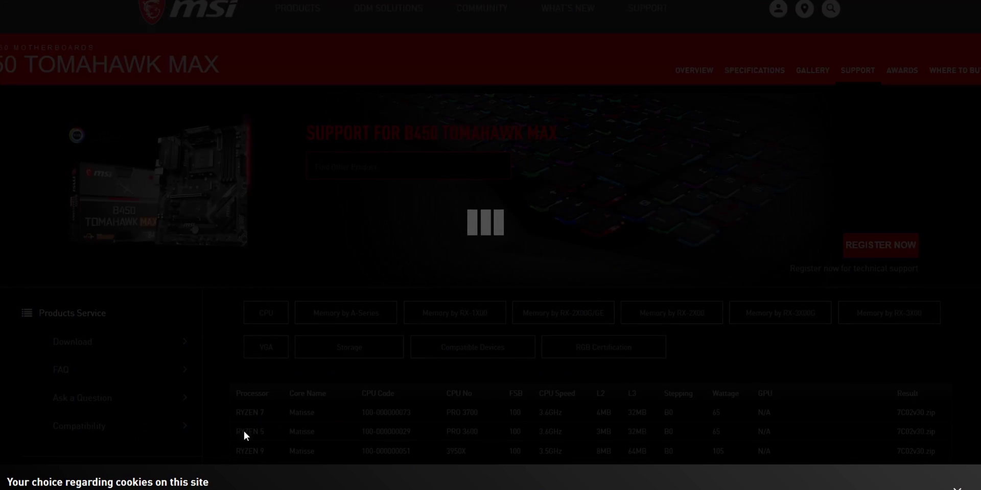
scroll(703, 328, down, 4)
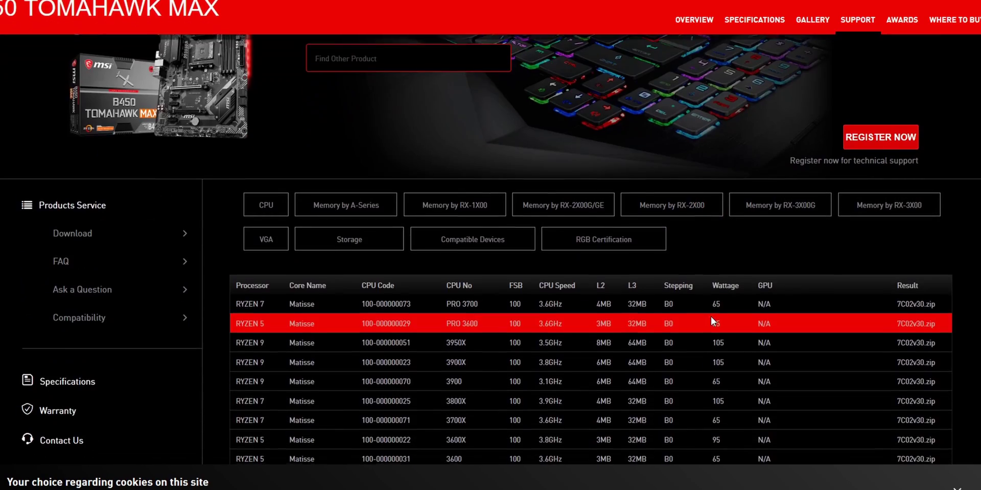
scroll(709, 292, up, 1)
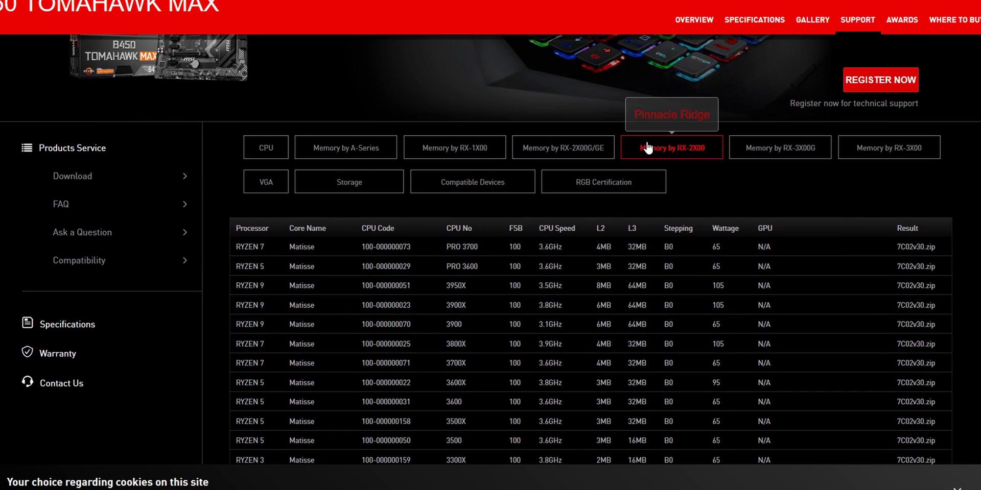
click(709, 146)
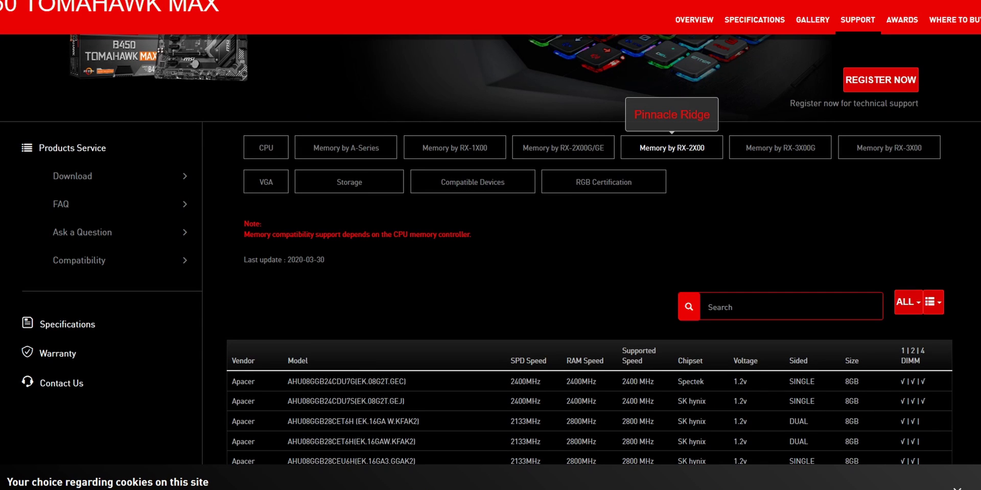
scroll(870, 192, down, 3)
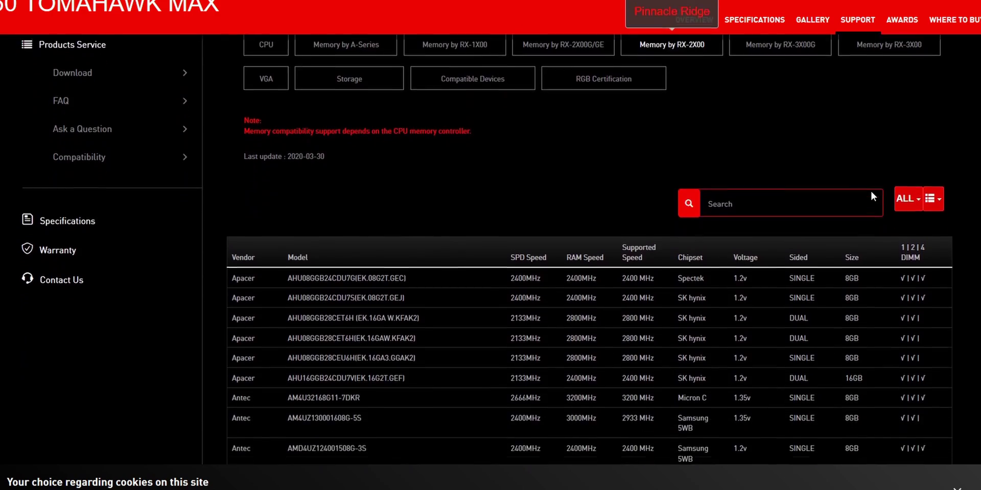
scroll(872, 196, down, 2)
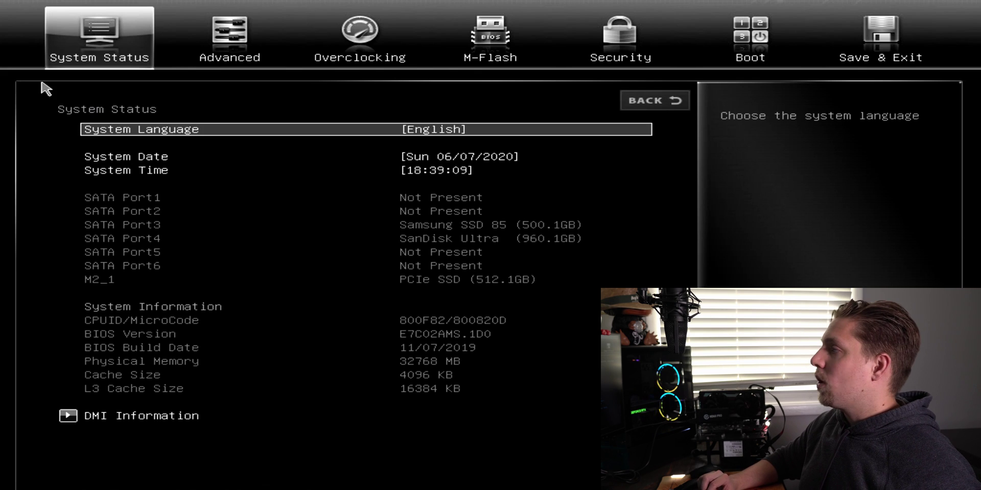
- In the BIOS setup, open the Overclocking settings and go to the A-XMP option under DRAM Setting
key(Right)
key(Right)
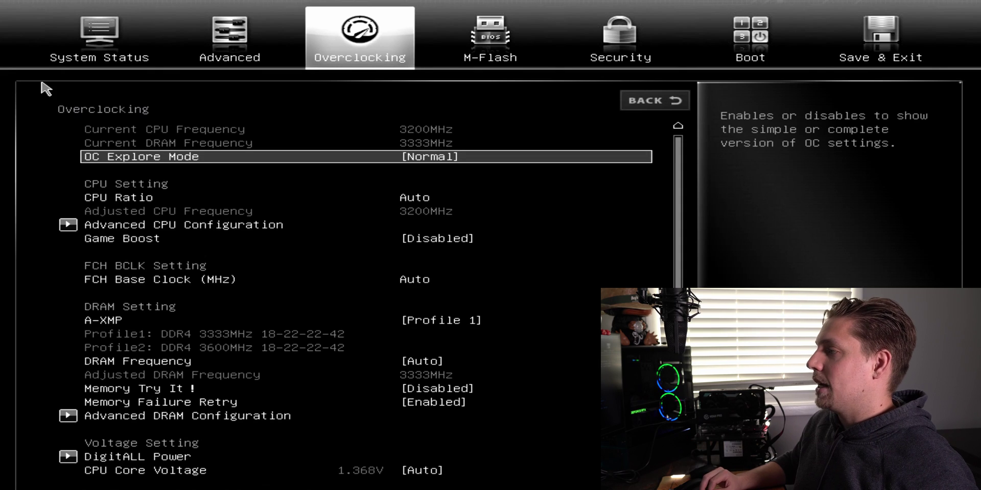
key(Down)
key(Down)
key(Down)
key(Down)
key(Down)
key(Down)
key(Down)
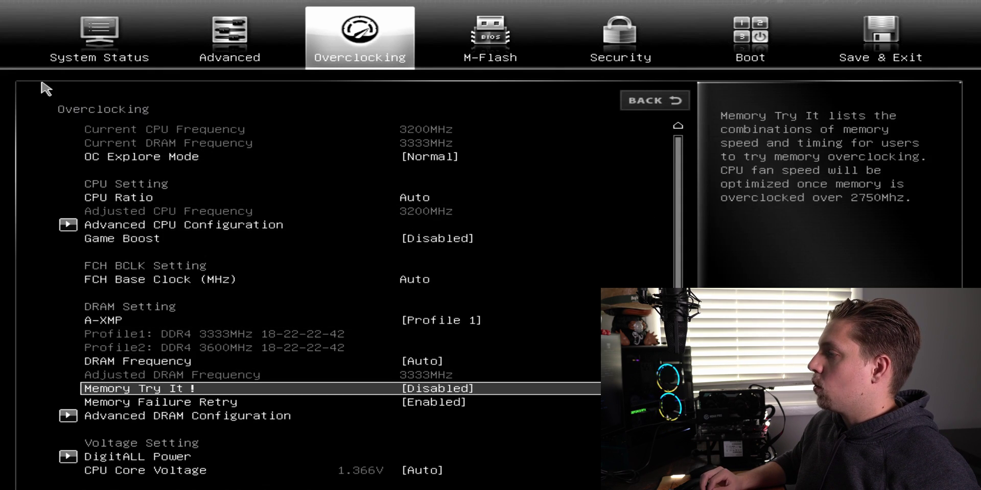
key(Up)
key(Up)
key(Up)
key(Down)
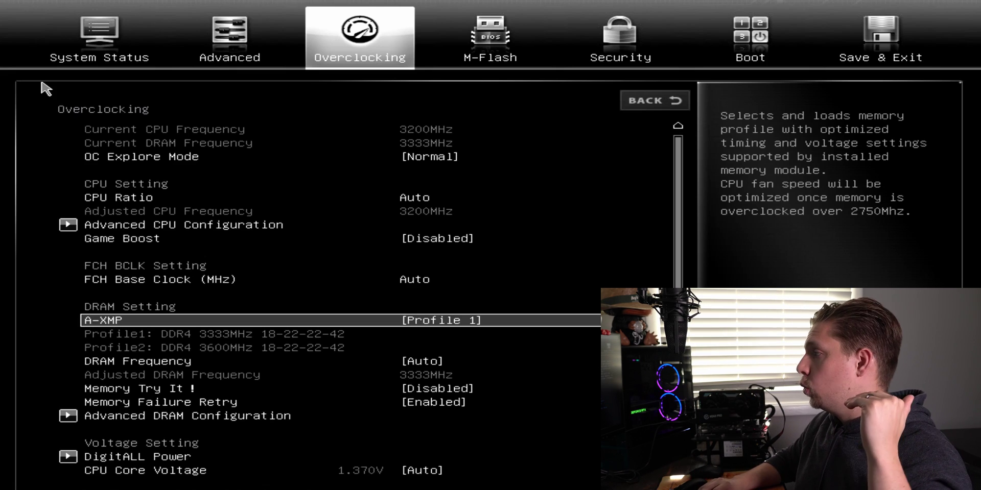
- Set the A-XMP memory profile option to Disabled
key(Return)
key(Up)
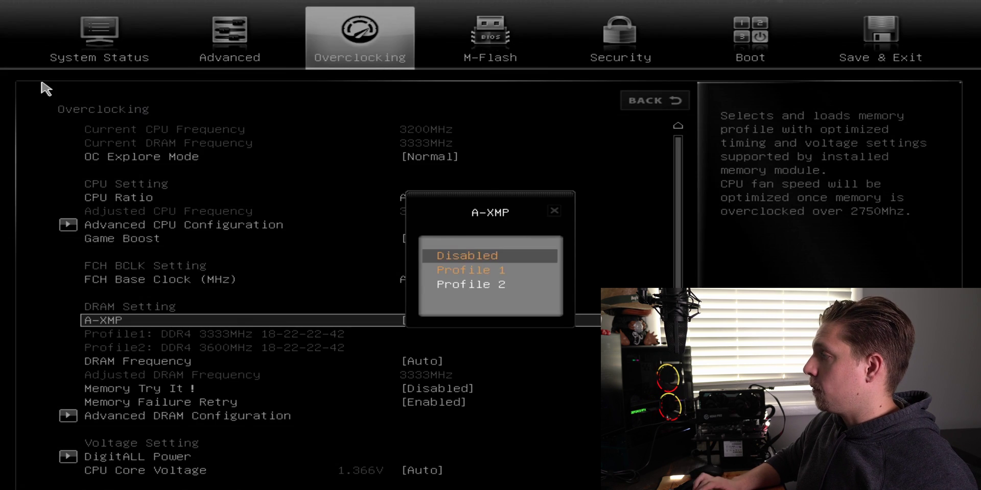
key(Return)
- Set the A-XMP option to Profile 1
key(Return)
key(Down)
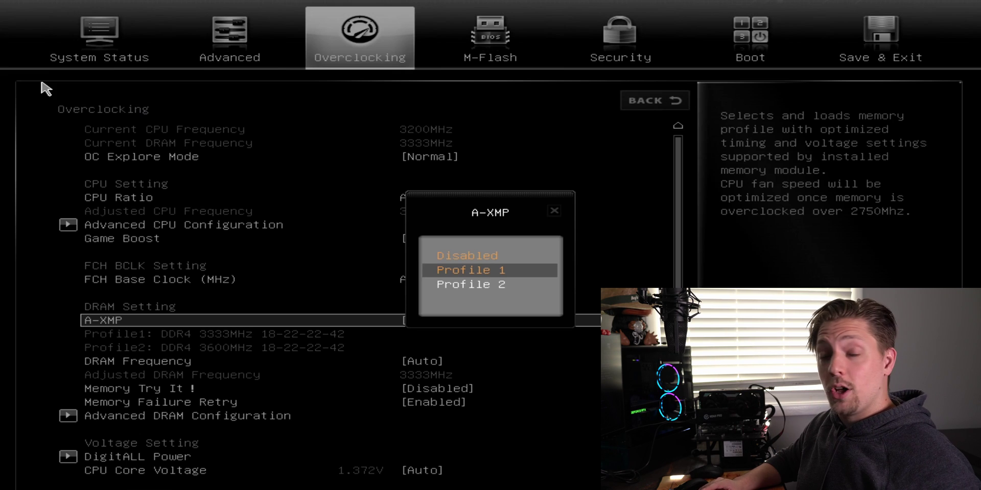
key(Return)
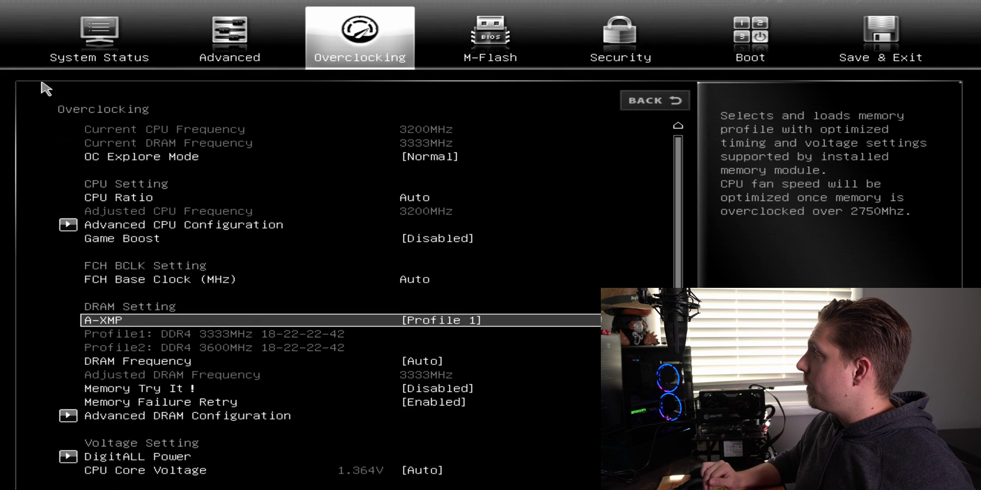
- Save the BIOS changes and reboot the system from Save & Exit
key(Right)
key(Right)
key(Right)
key(Right)
key(Down)
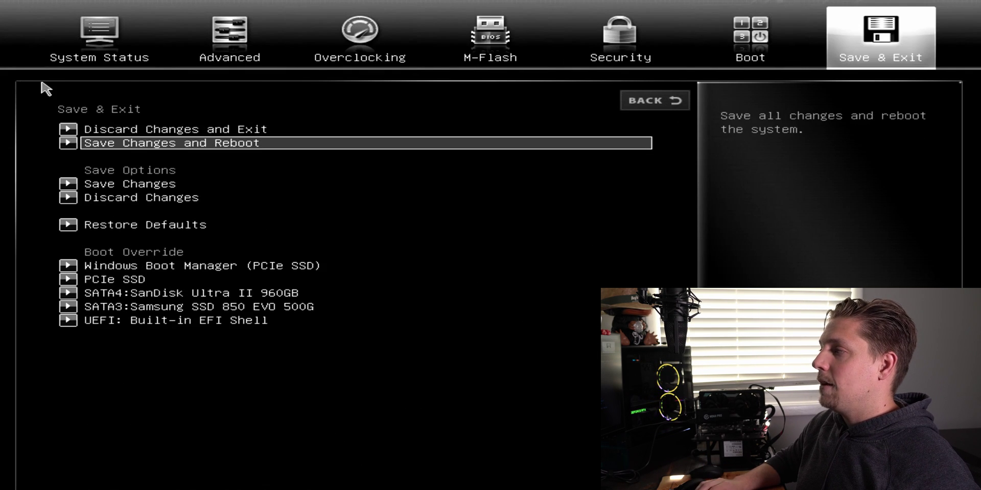